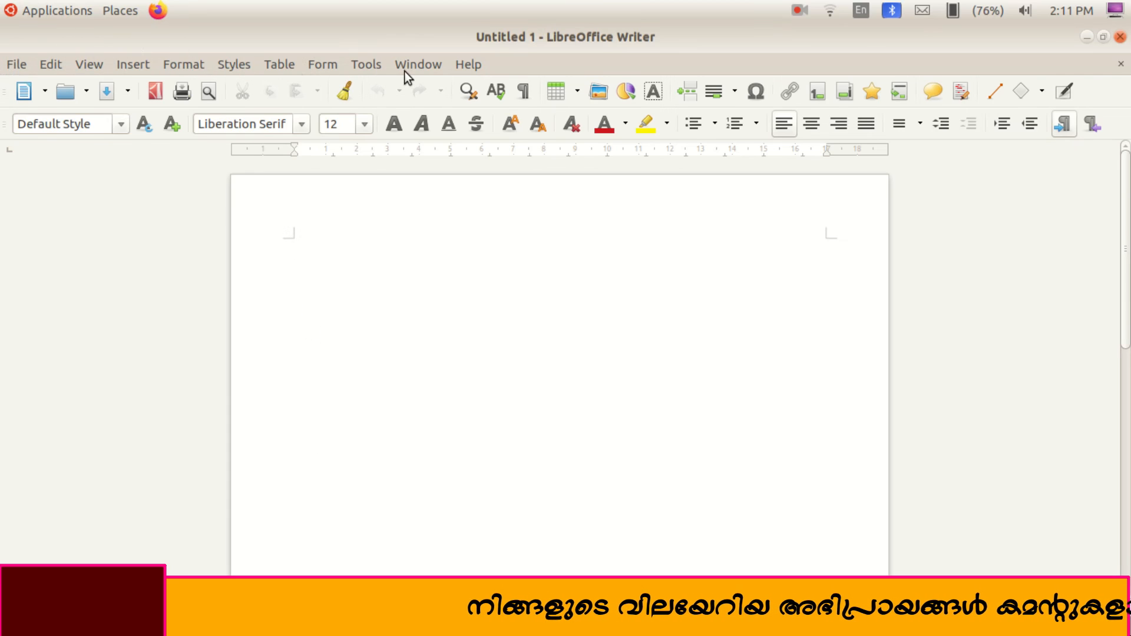
Step: Set up a new table with 3 columns and 5 rows
click(270, 65)
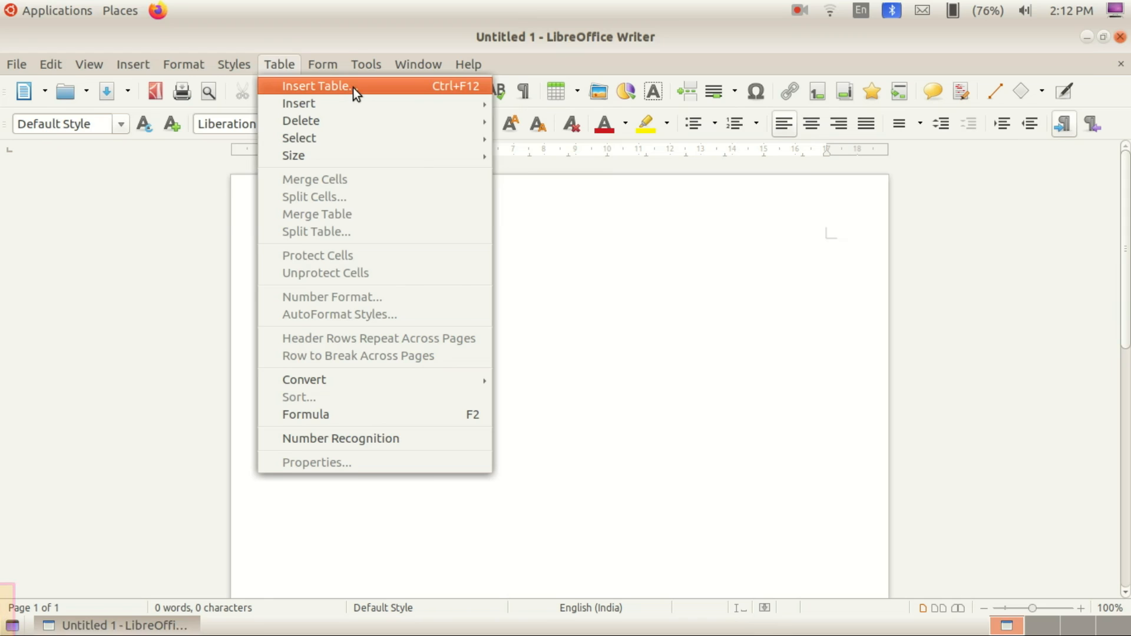
click(353, 87)
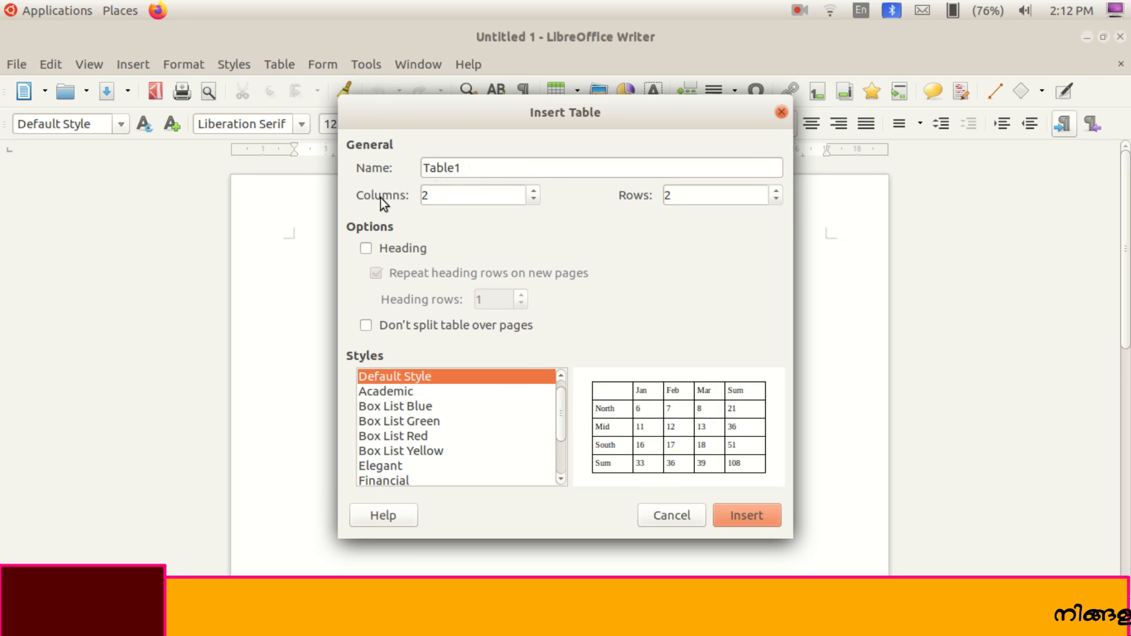
click(535, 192)
click(535, 192)
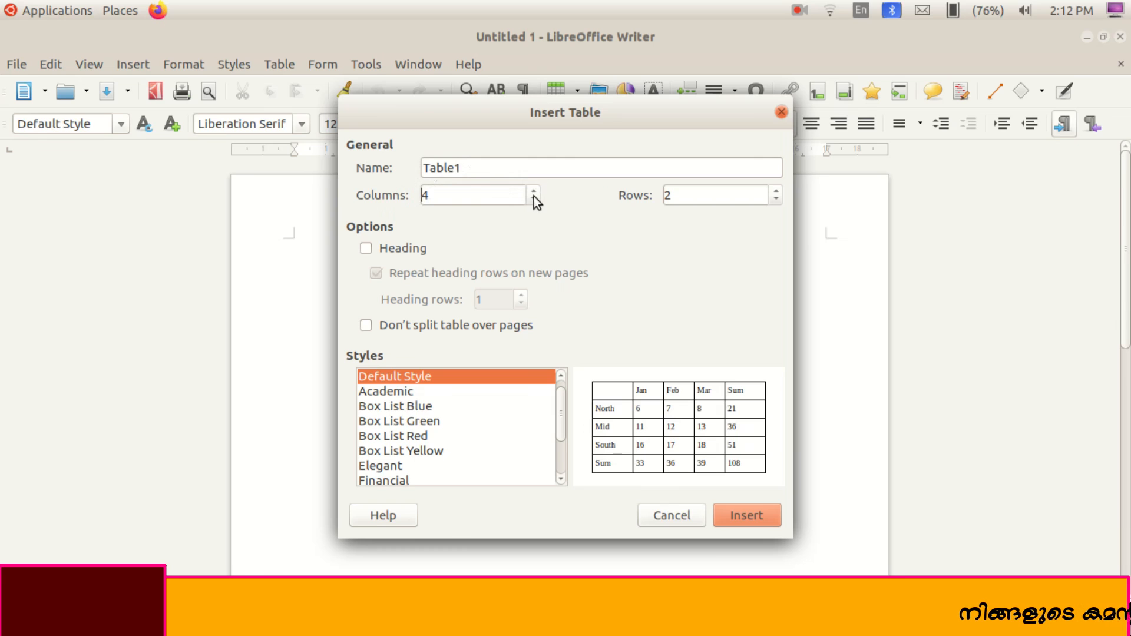
click(534, 200)
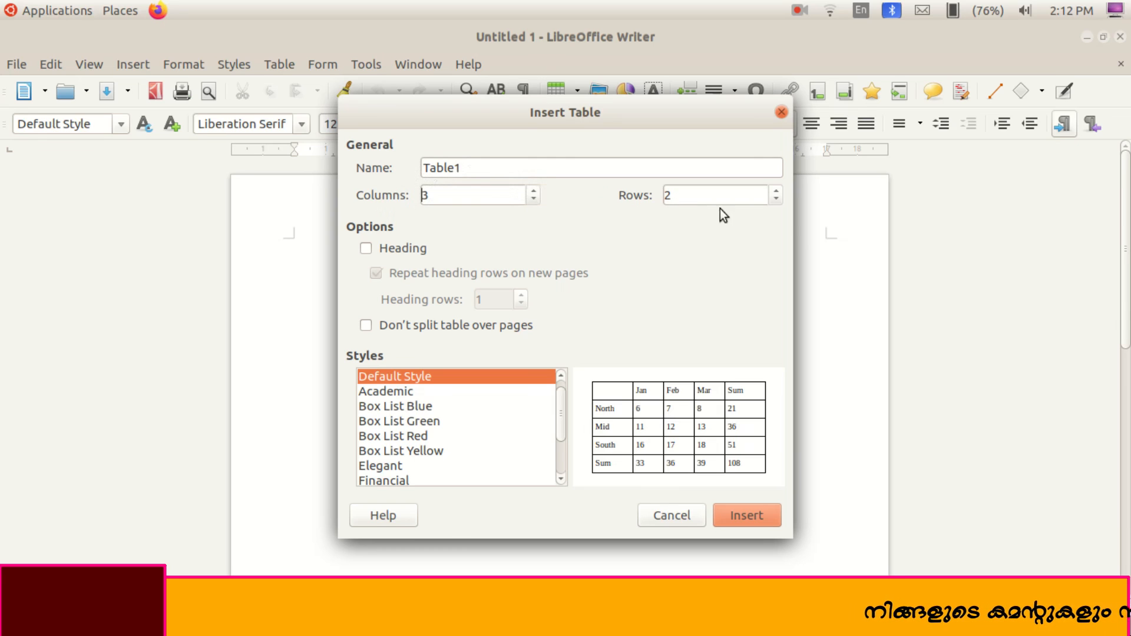
click(774, 189)
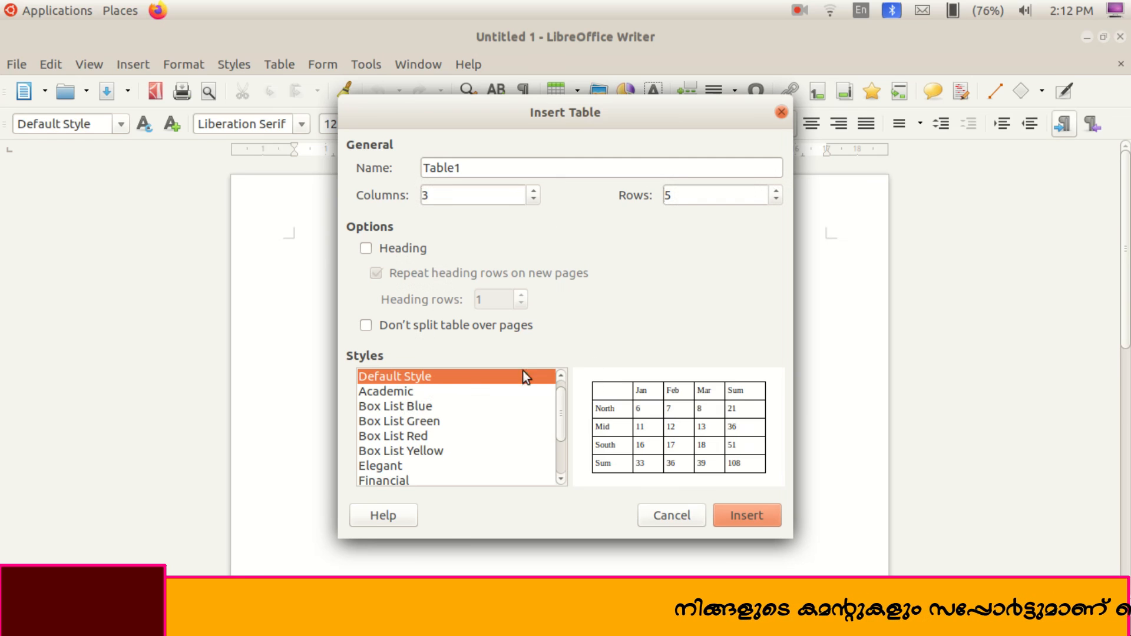
Step: Preview the Academic, Box List and Elegant table styles, return to Default Style and insert the table
click(411, 392)
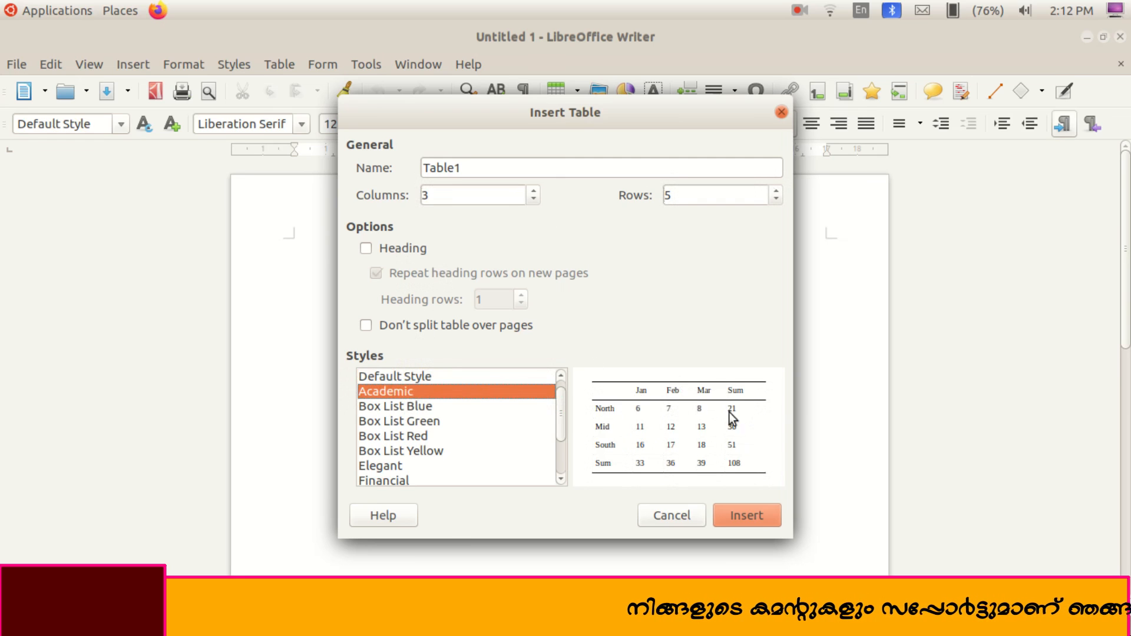
click(411, 407)
click(416, 423)
click(415, 438)
click(418, 448)
click(409, 467)
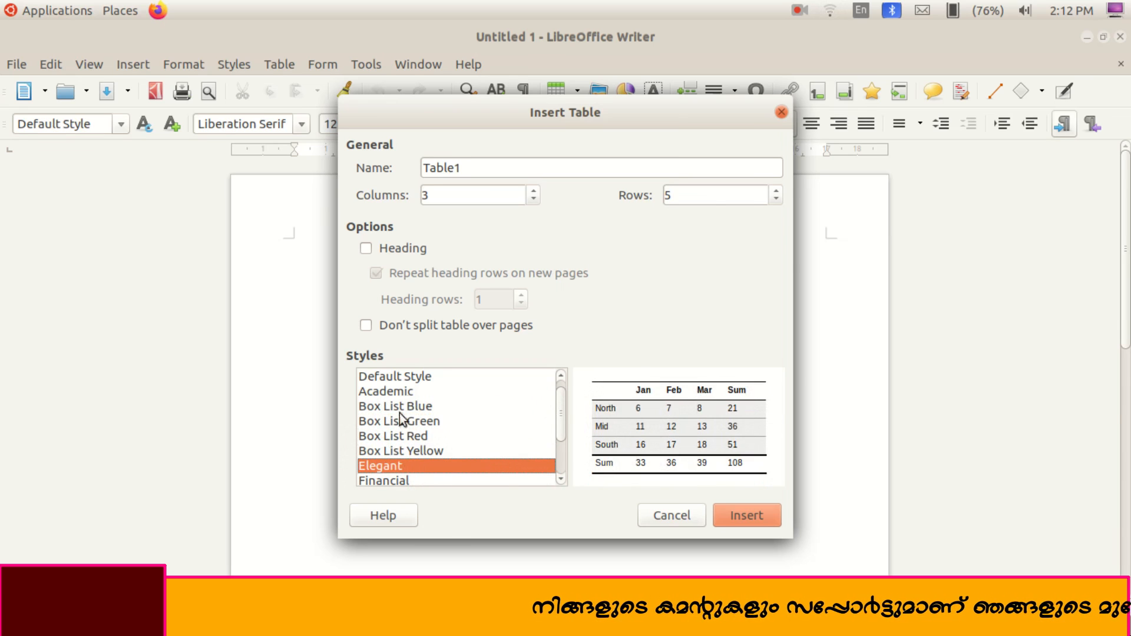
click(420, 377)
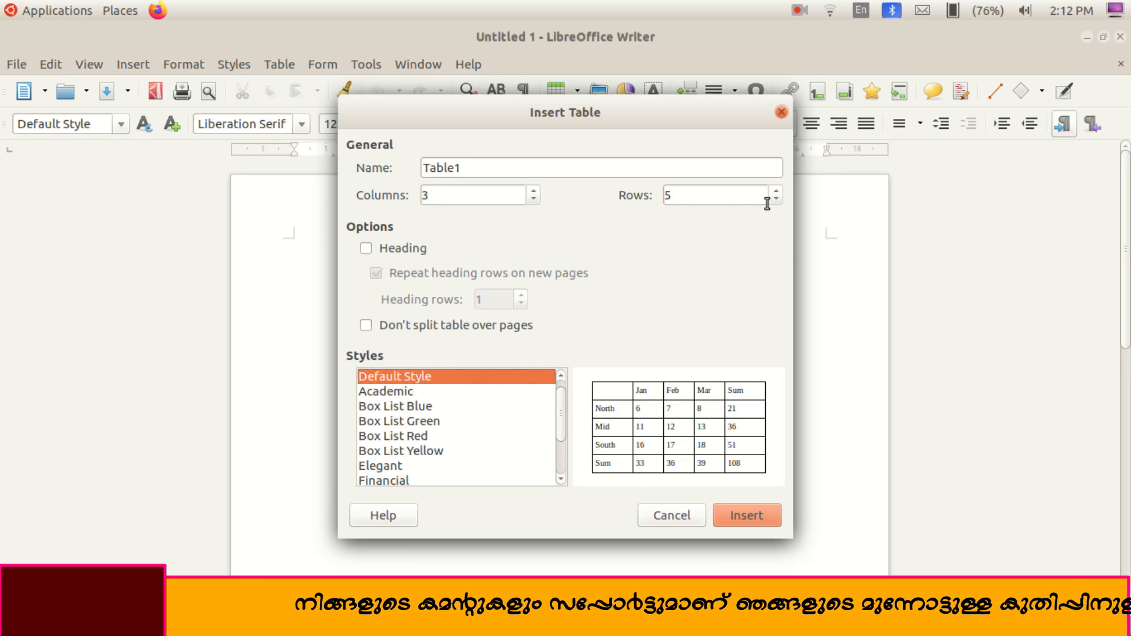
click(765, 511)
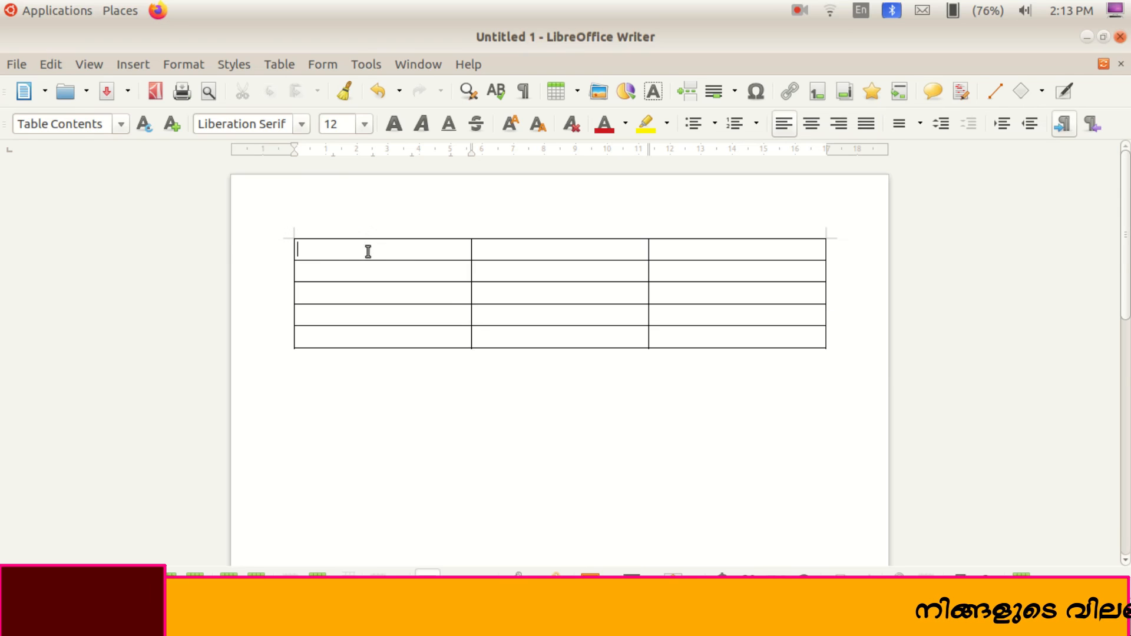
Step: Delete the first column of the three-column table
right_click(300, 251)
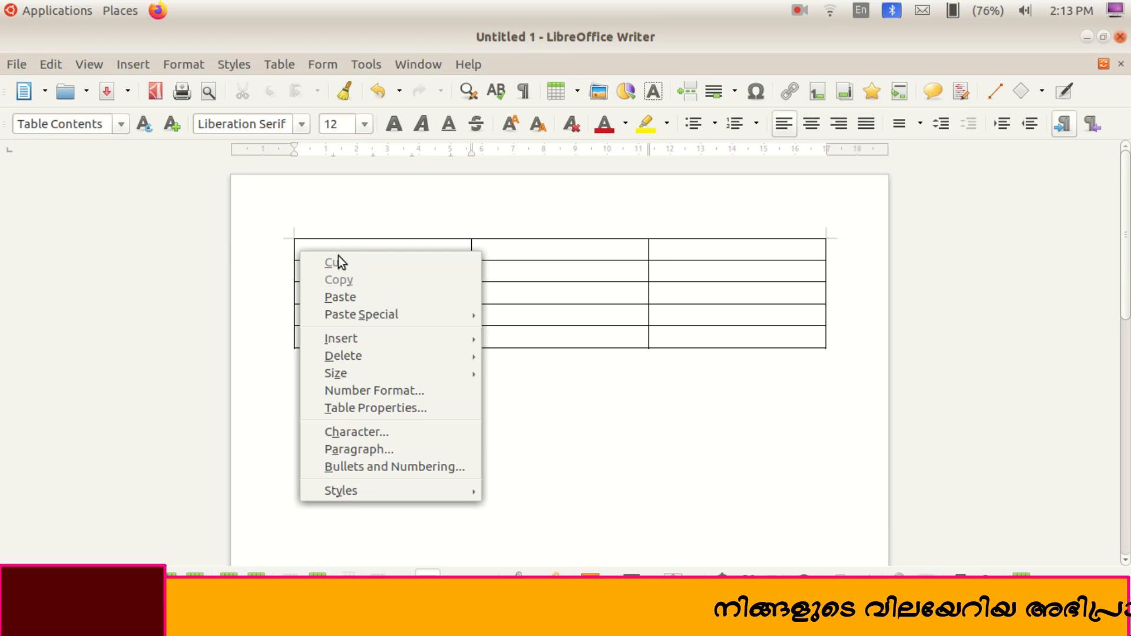
mouse_move(444, 355)
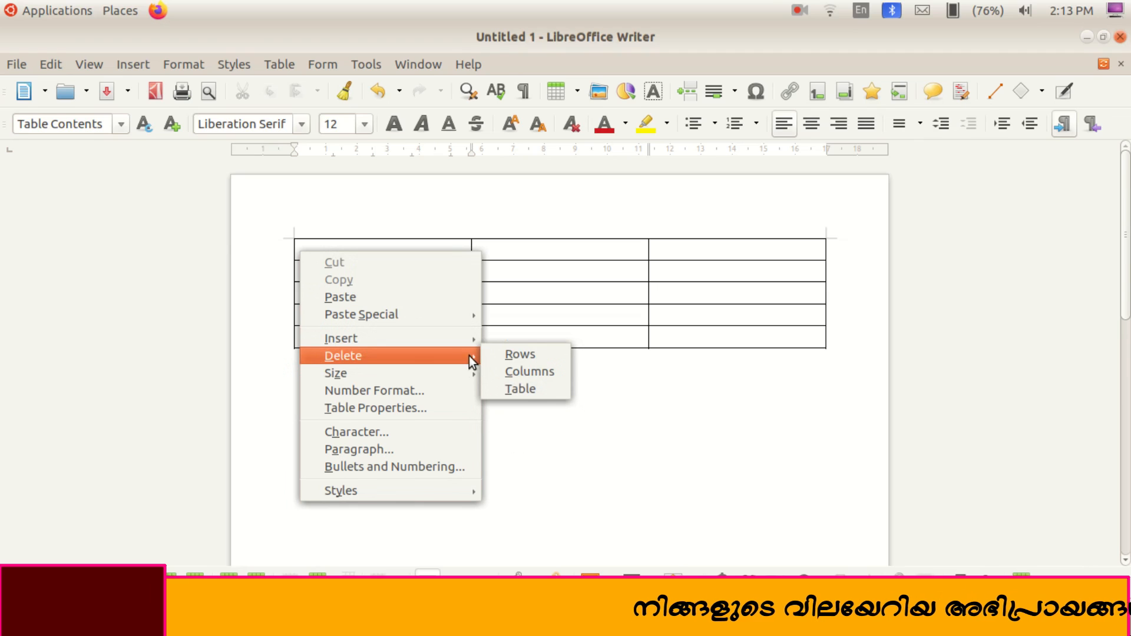
click(528, 370)
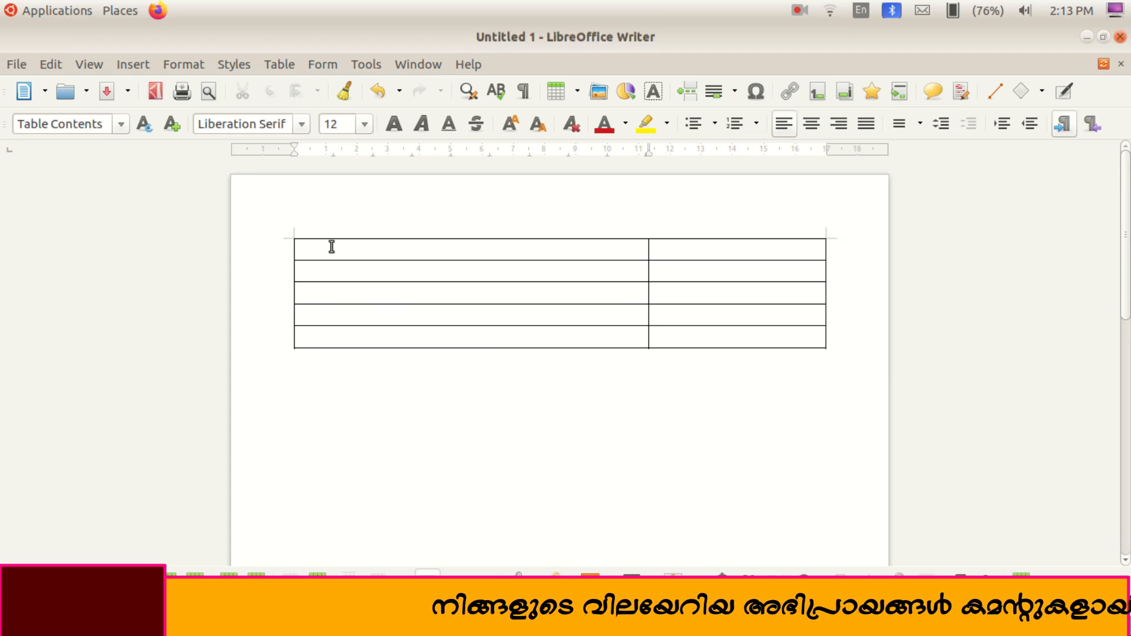
Step: Delete the last row of the table
click(324, 338)
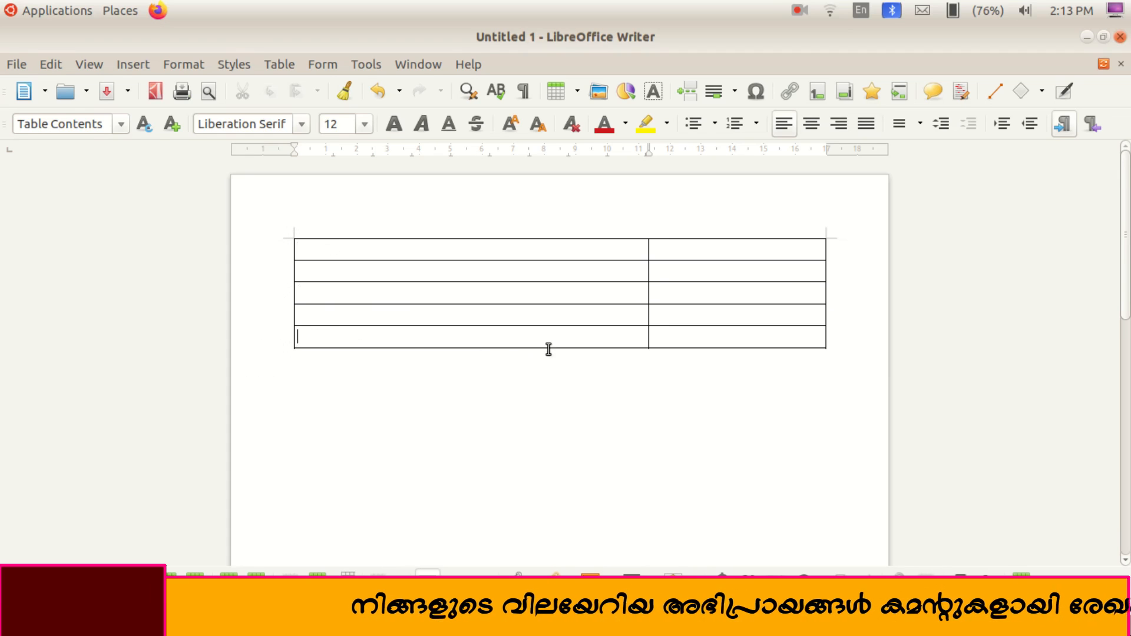
right_click(307, 337)
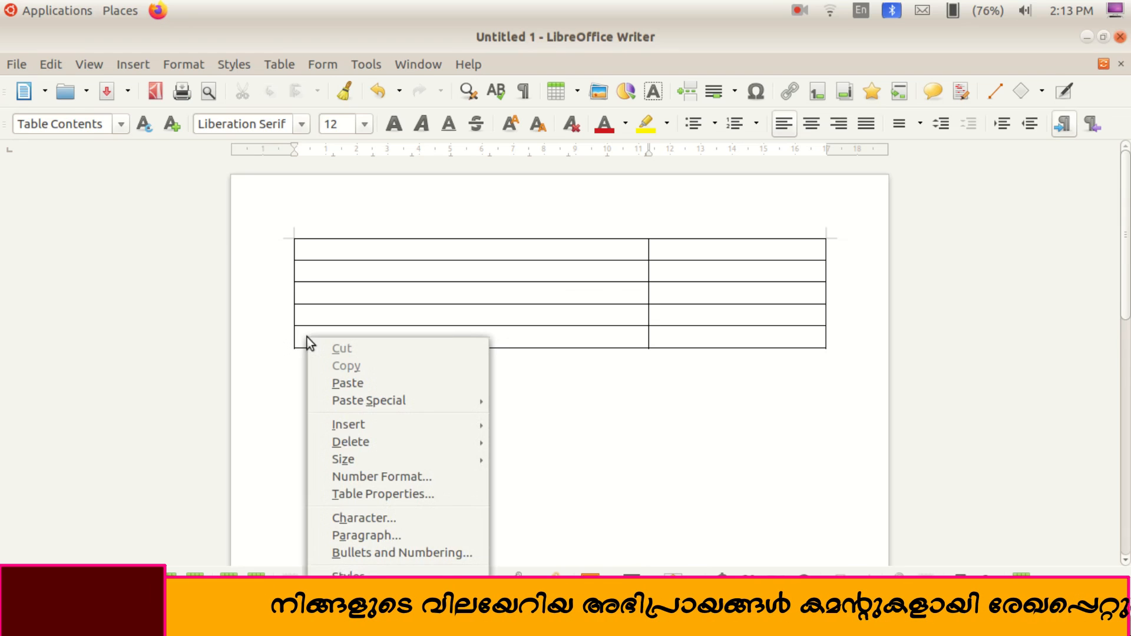
mouse_move(443, 442)
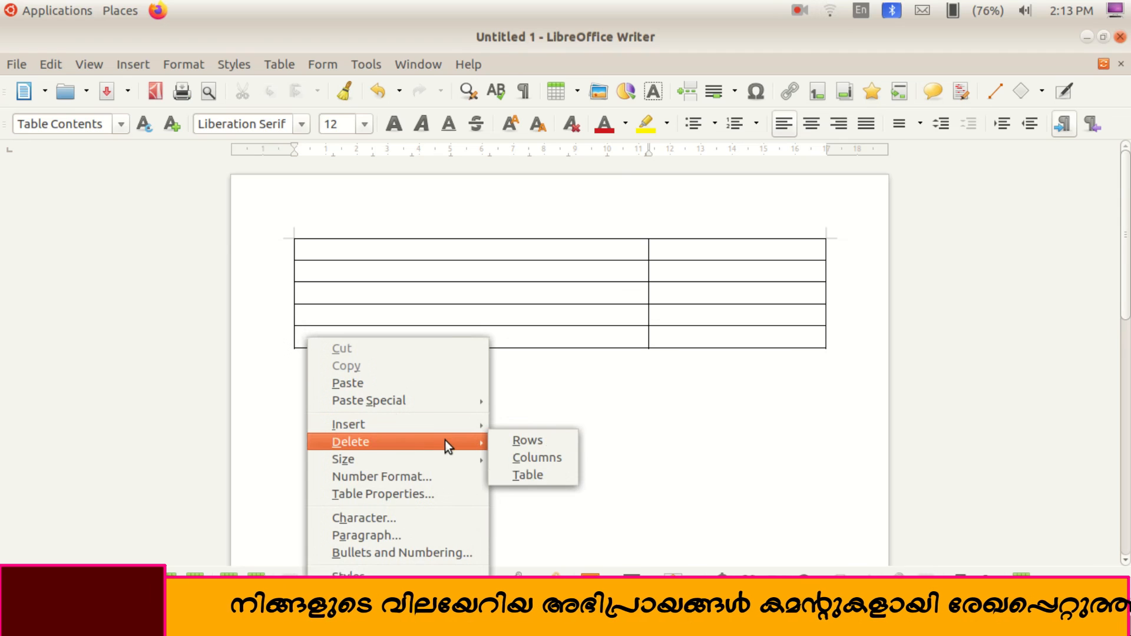
click(536, 440)
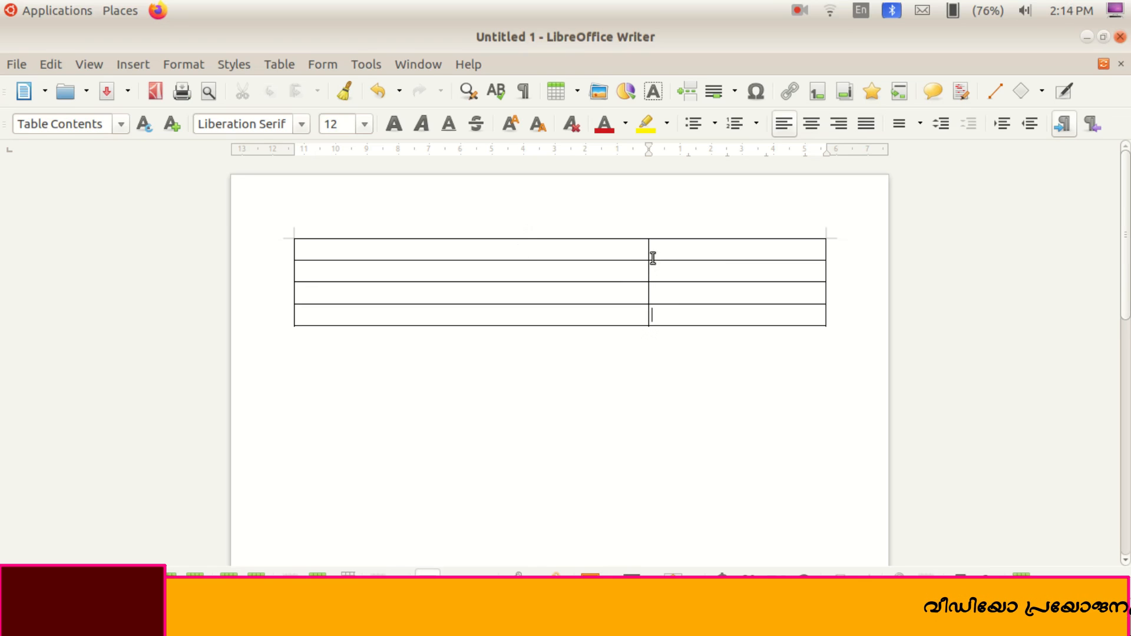
Step: Delete the first of the two remaining columns and the table's first row
right_click(305, 253)
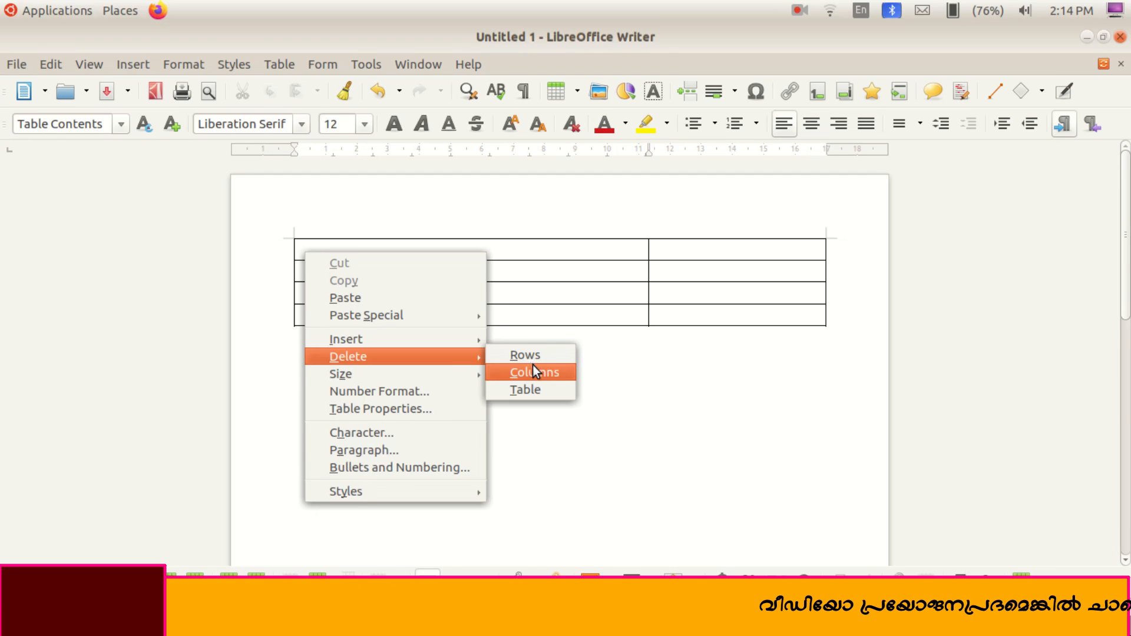
click(552, 375)
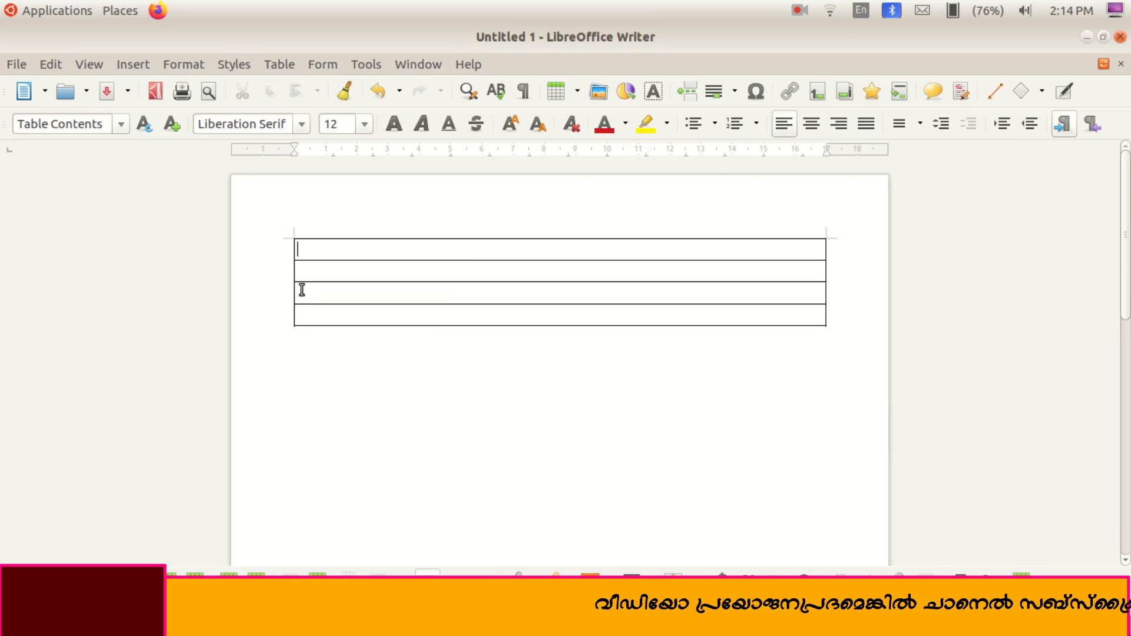
right_click(305, 250)
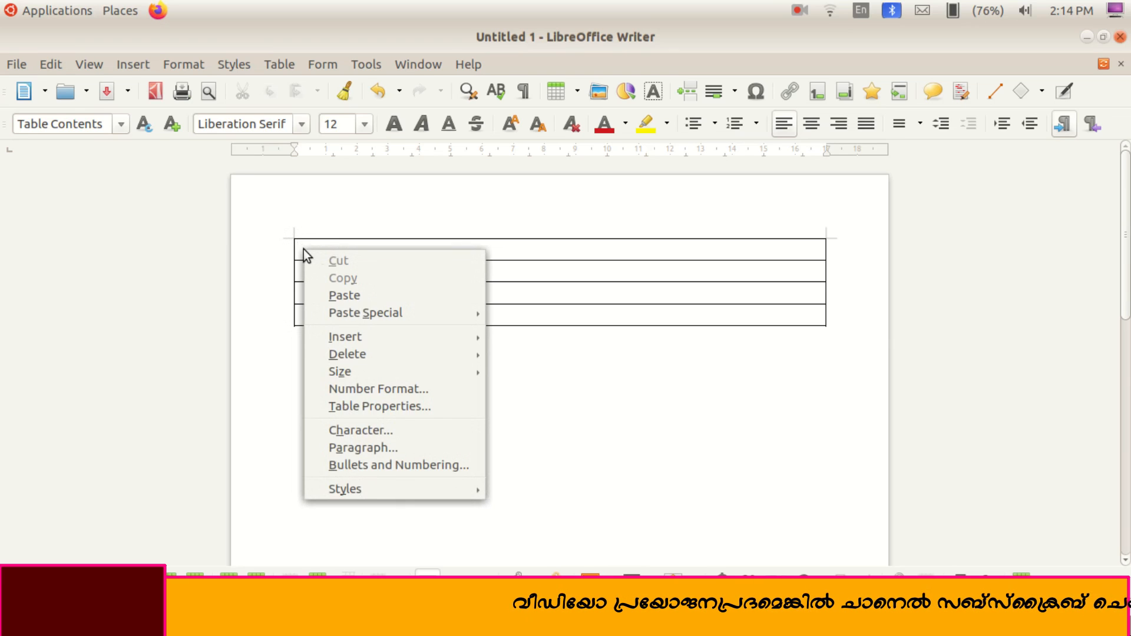
mouse_move(444, 355)
click(507, 351)
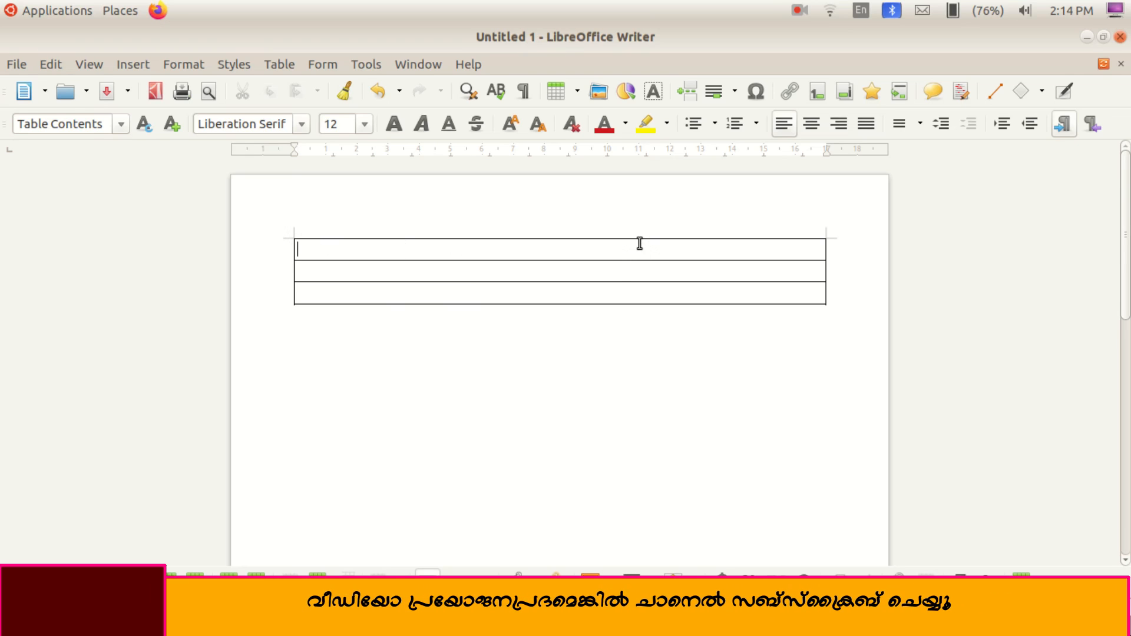
Step: Insert a new column to the right of the table's only column
right_click(305, 251)
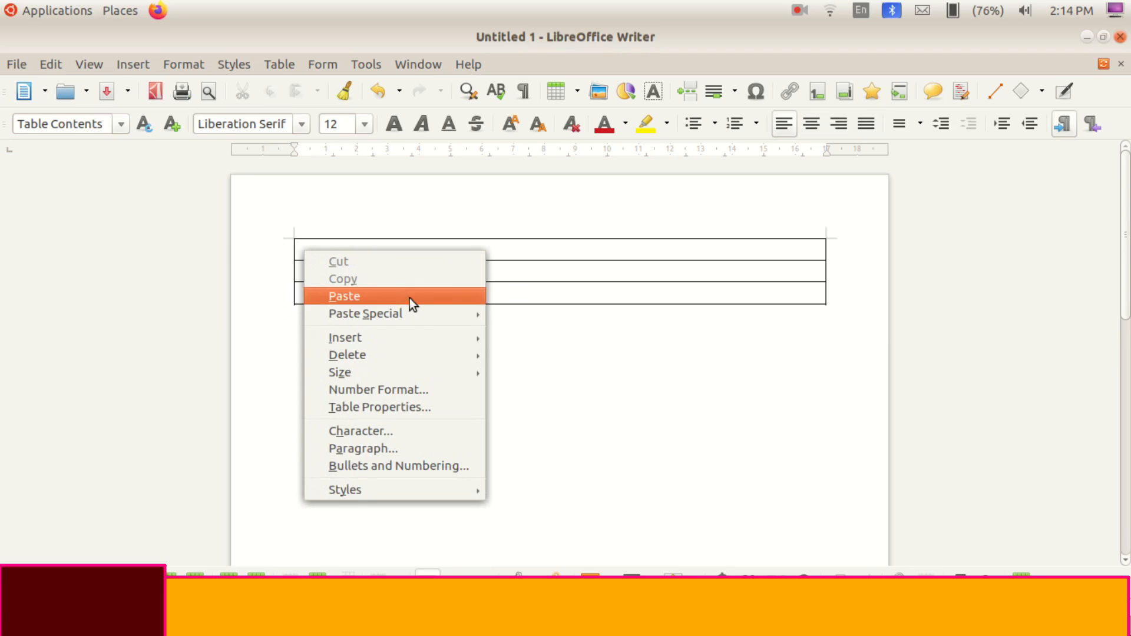
mouse_move(448, 337)
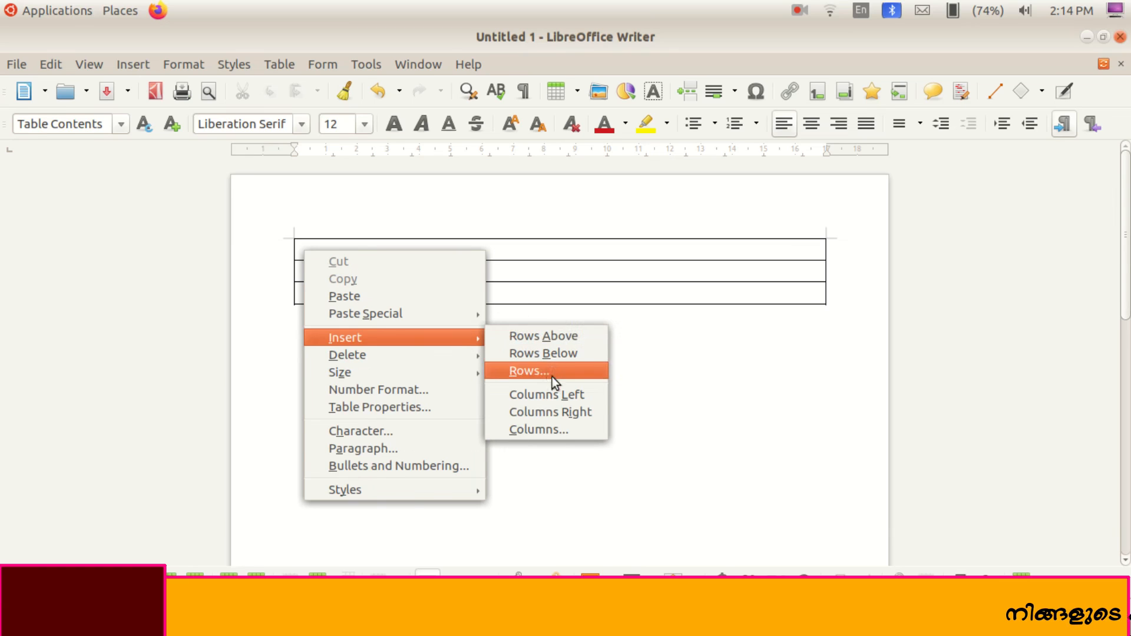
click(568, 411)
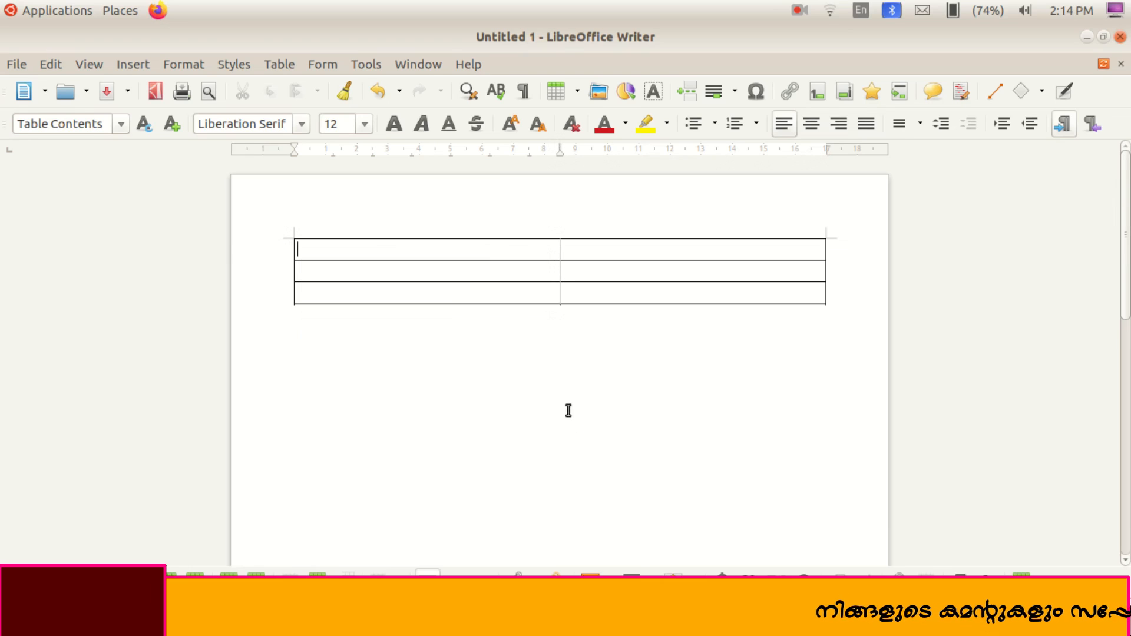
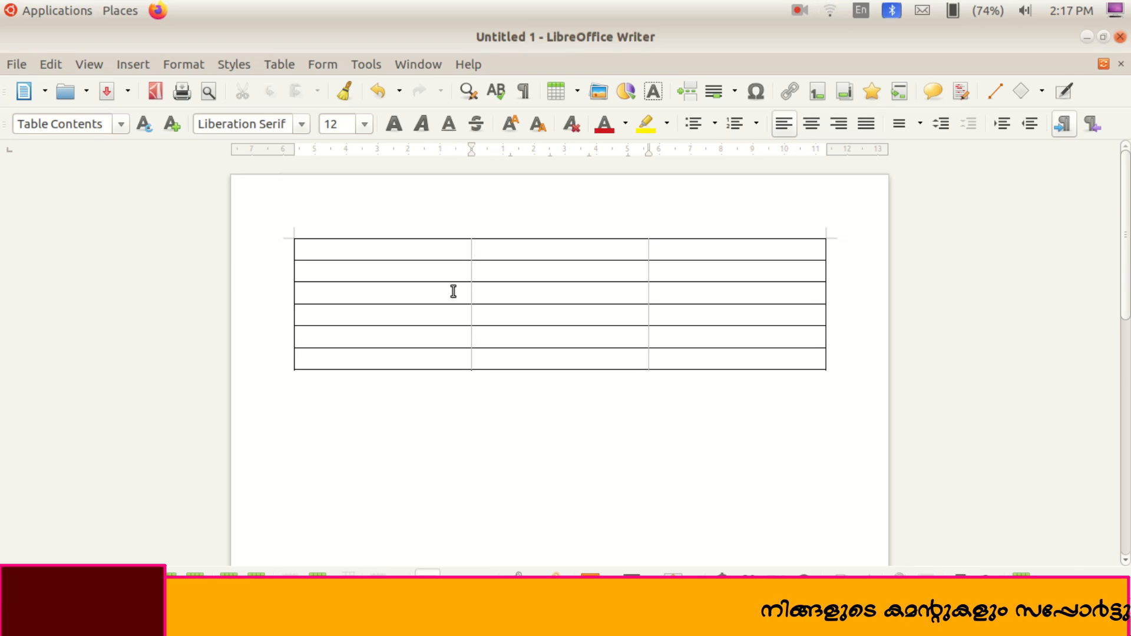
Step: Start saving the document and replace the default file name with "table"
click(14, 65)
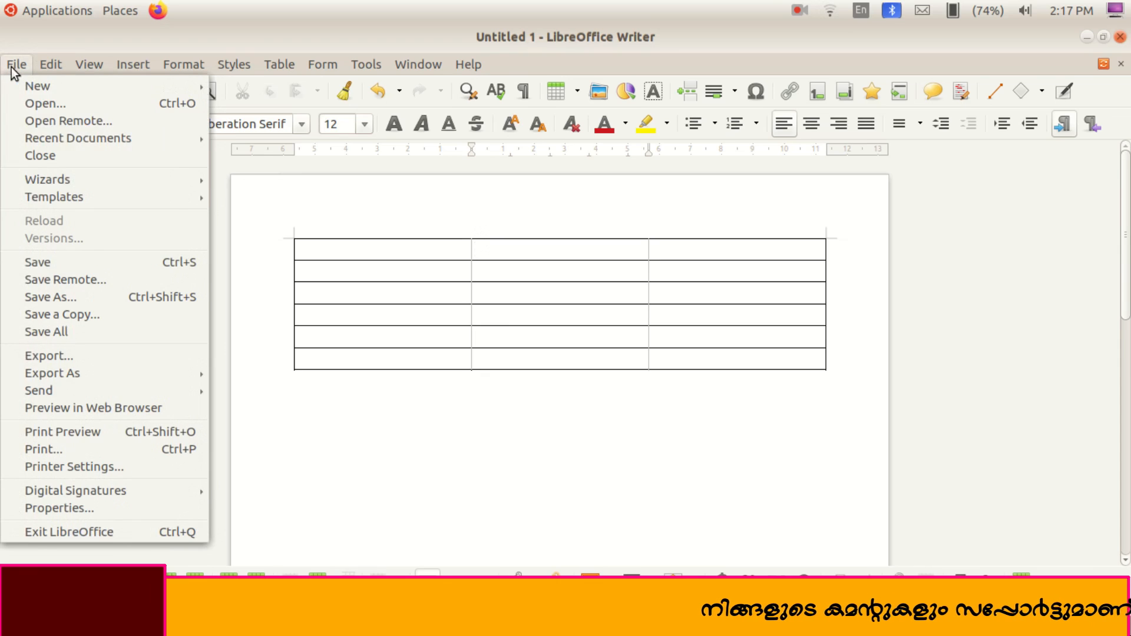
click(79, 263)
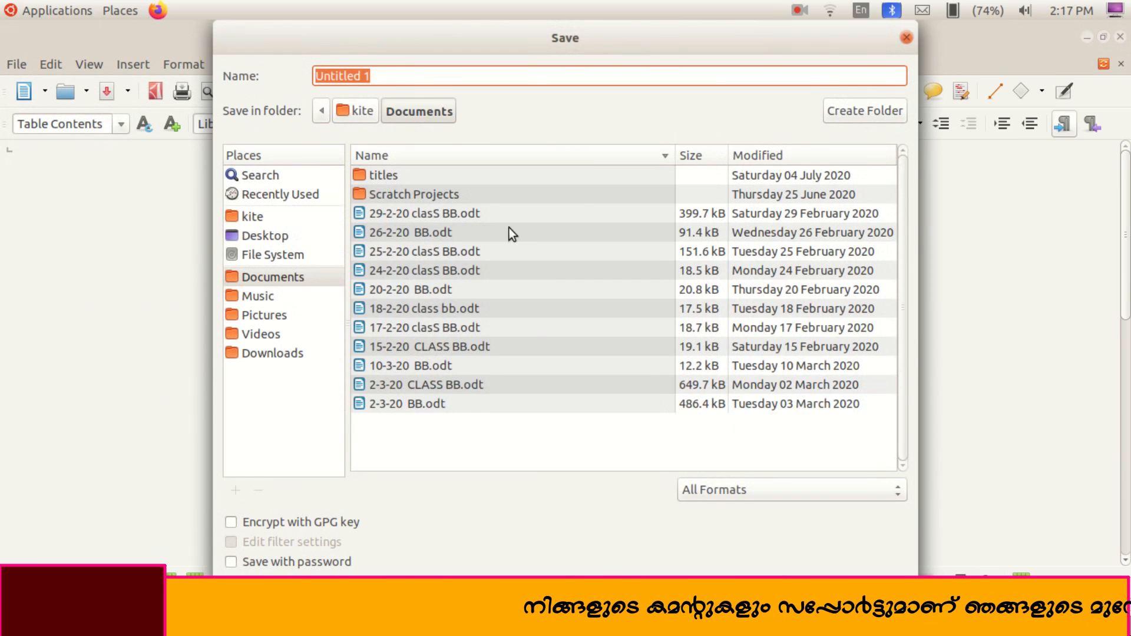
click(472, 78)
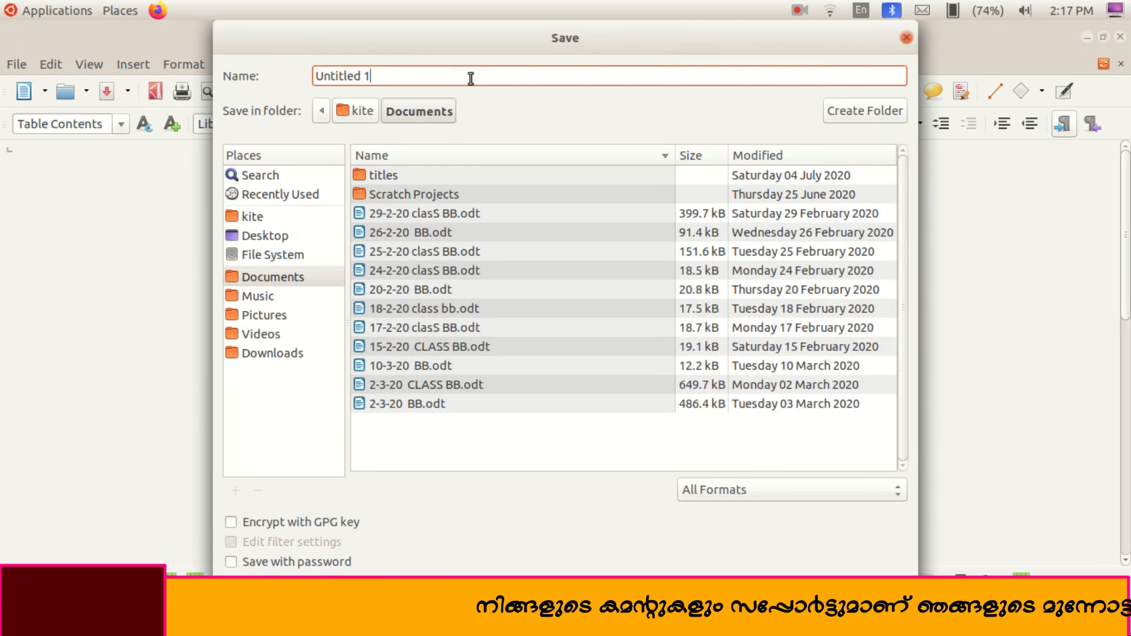
key(BackSpace)
key(BackSpace)
key(BackSpace)
key(BackSpace)
key(BackSpace)
key(BackSpace)
key(BackSpace)
key(BackSpace)
key(BackSpace)
key(BackSpace)
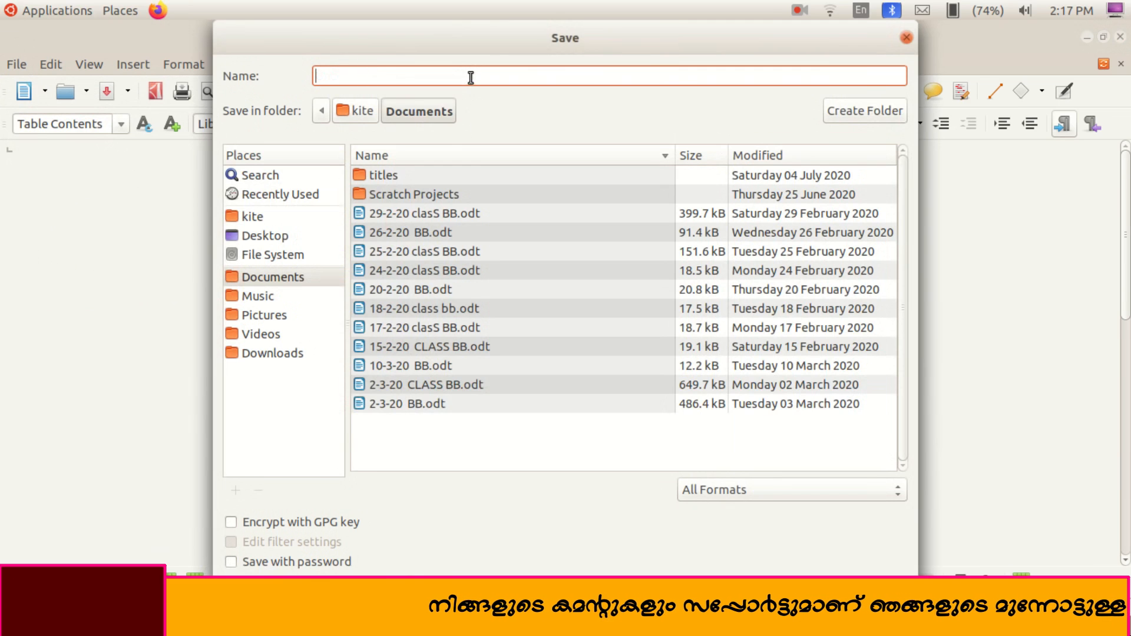
text(table)
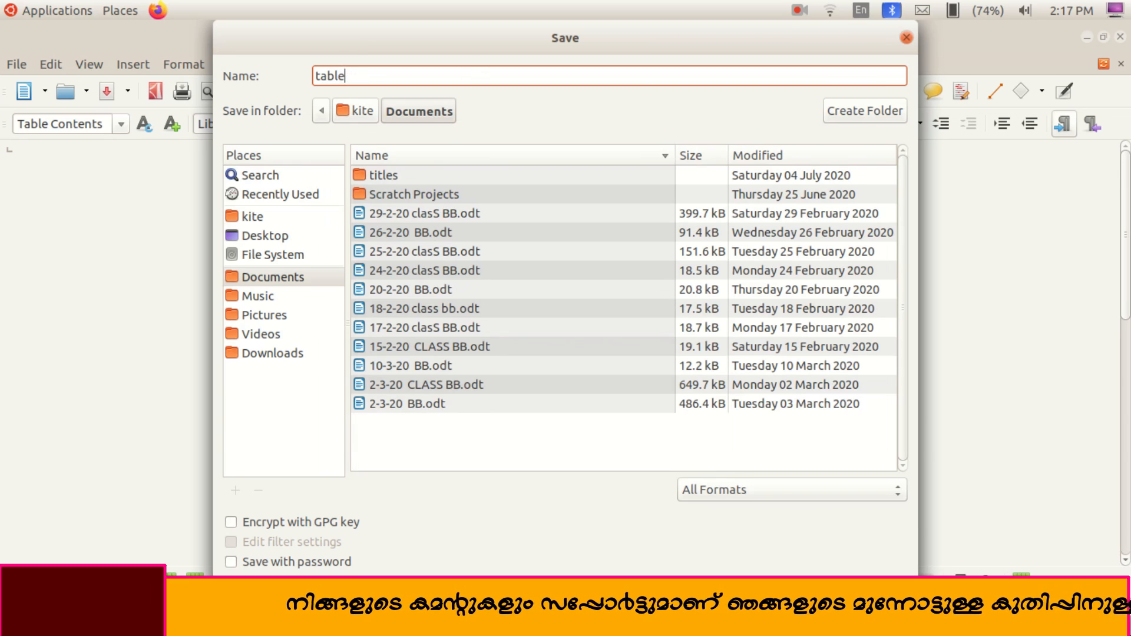
Step: Choose the IT TRAINING folder on the Desktop as the location and save the document there
click(277, 237)
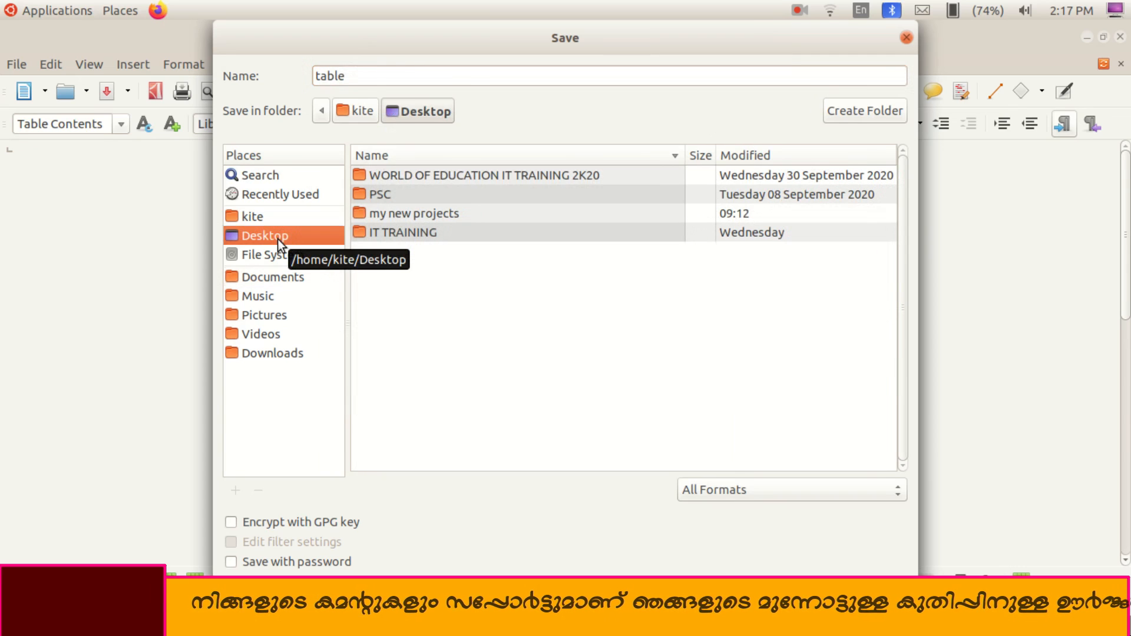
click(403, 231)
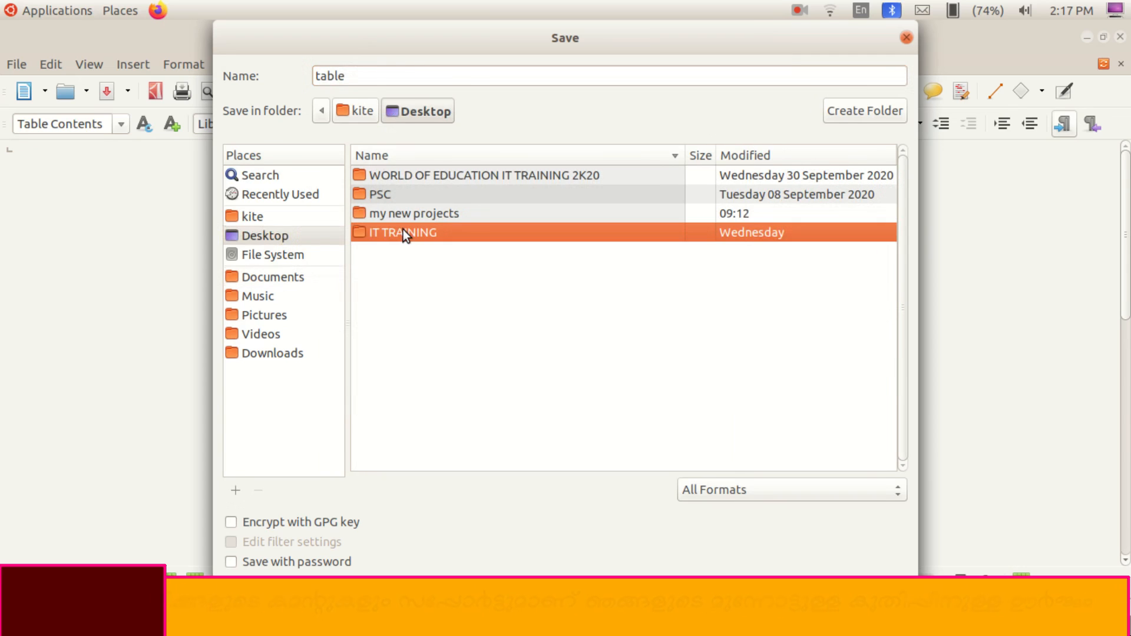
double_click(403, 231)
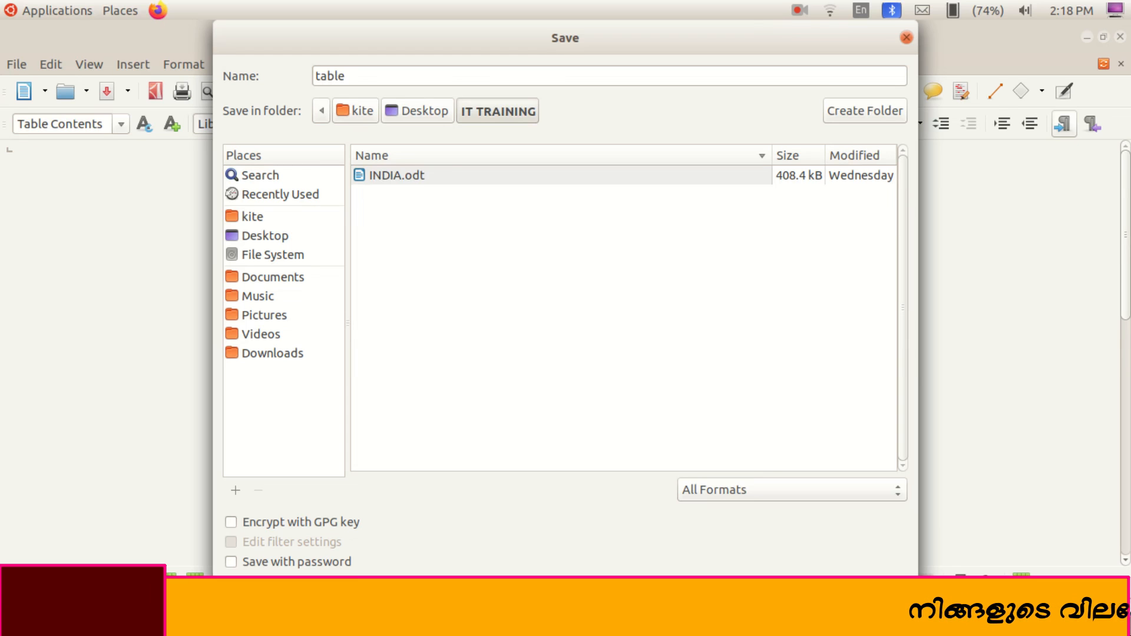
key(Return)
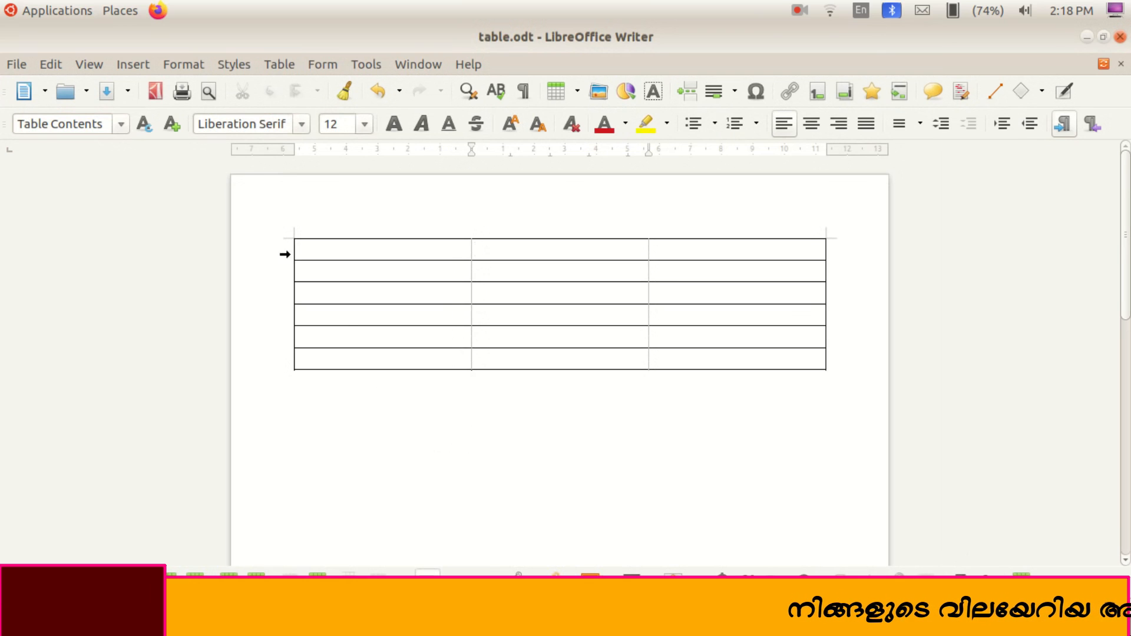
click(16, 67)
mouse_move(149, 372)
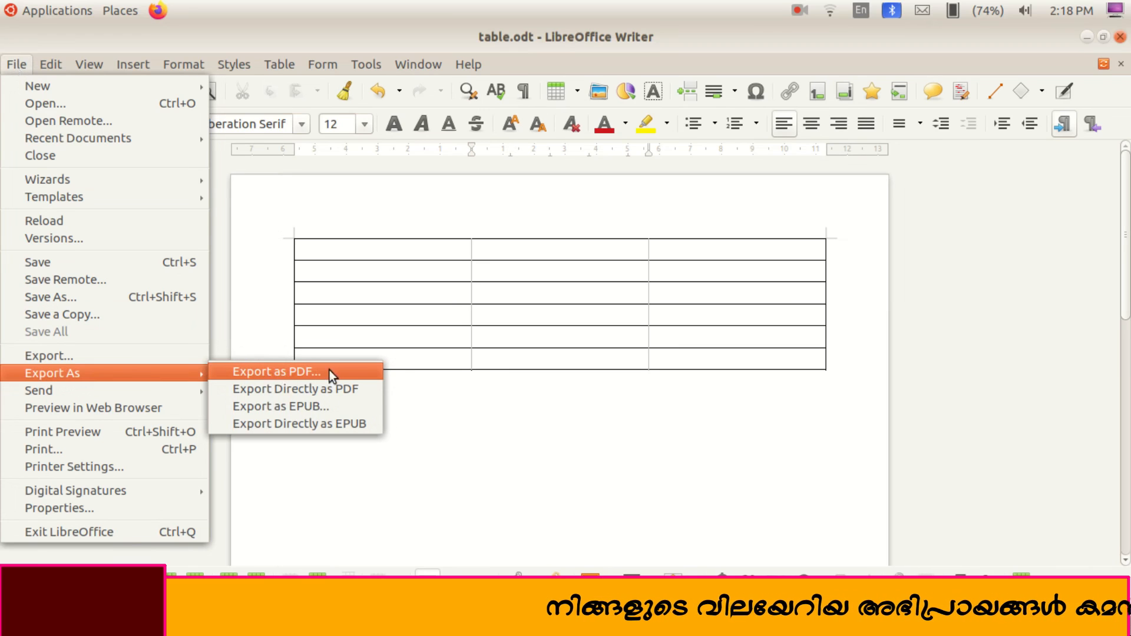
click(443, 399)
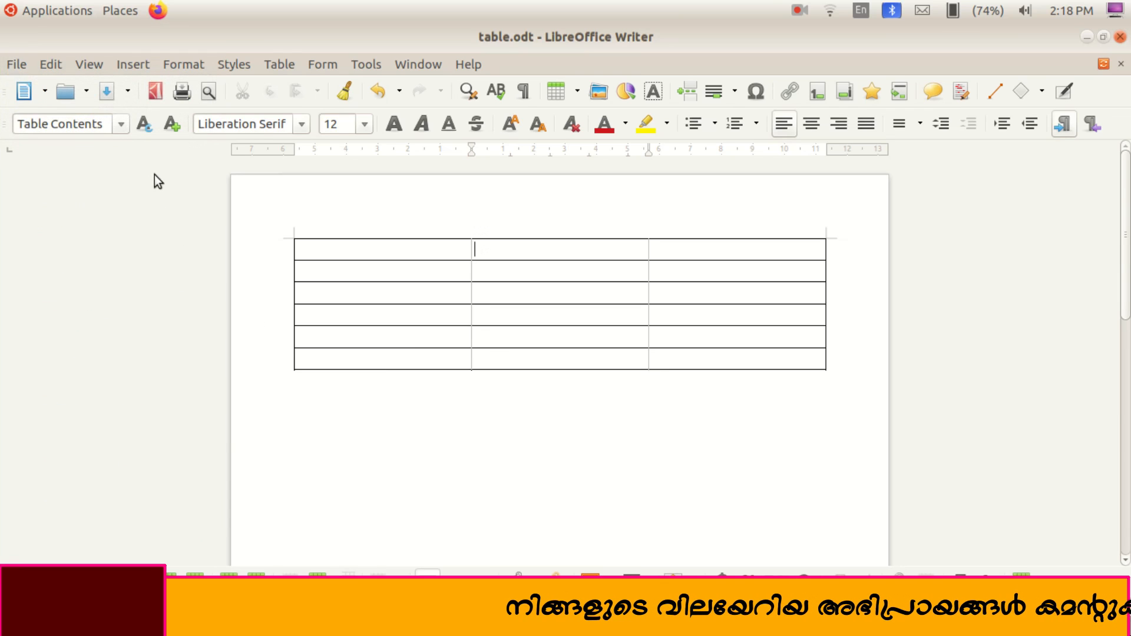
Step: Export the document directly as a PDF named "table" into the IT TRAINING folder
click(161, 93)
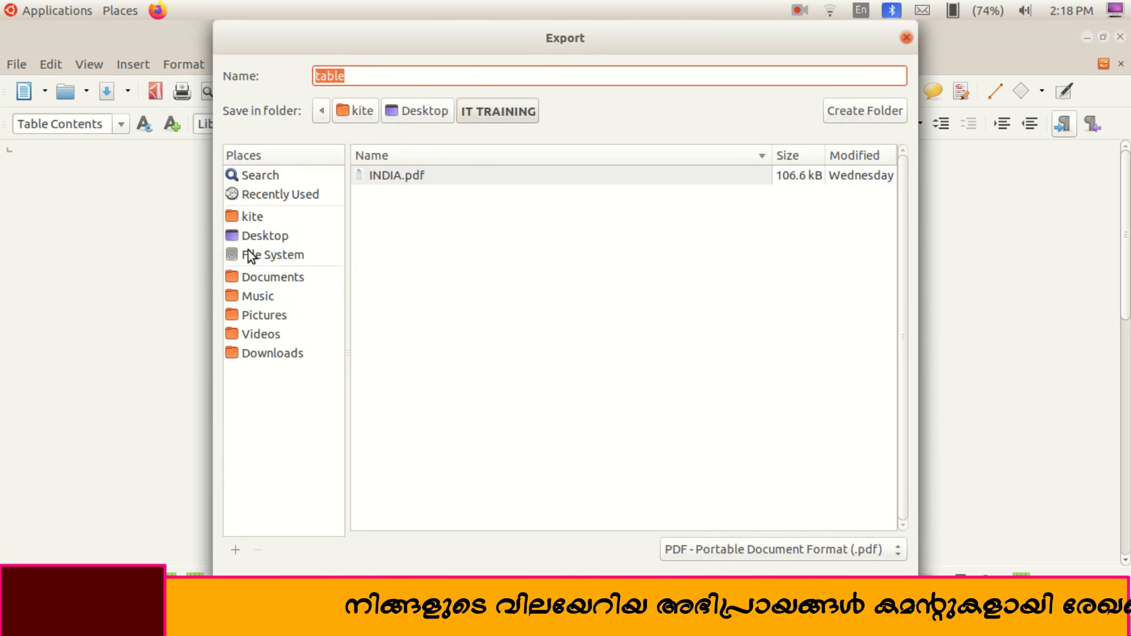
click(875, 607)
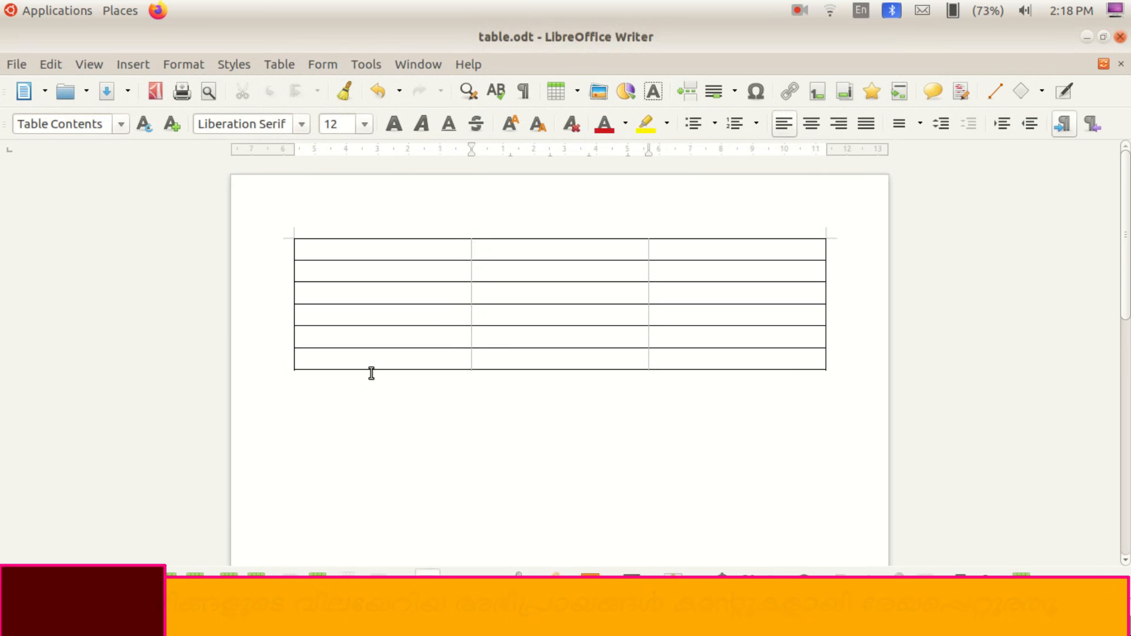
Step: Open the table size grid for inserting another table
click(559, 95)
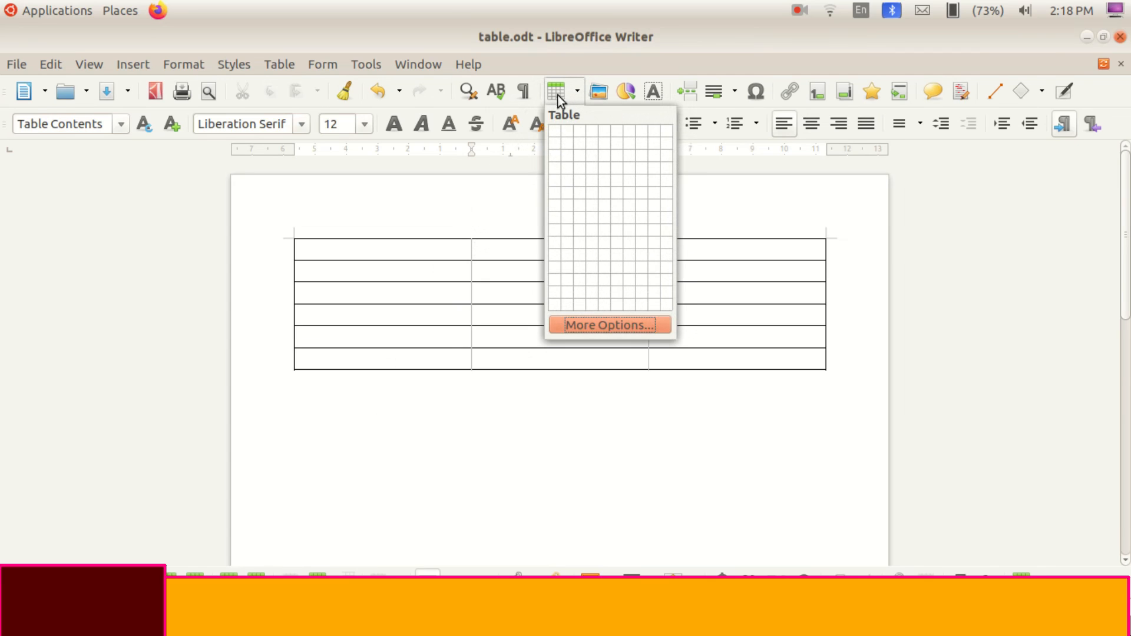